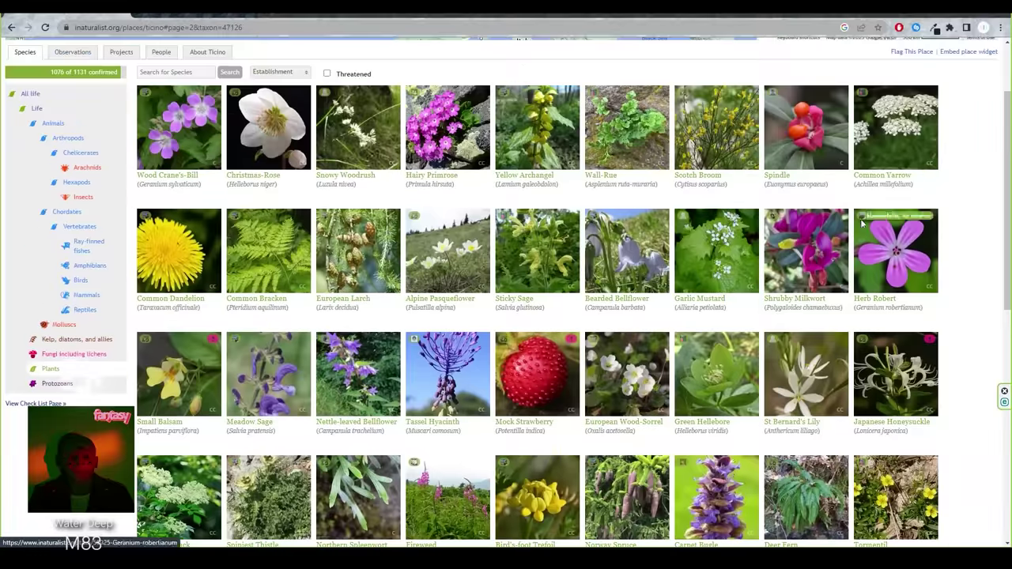
Look through the Ticino plant species from page 2 to page 7 for environment reference candidates.
{"action": "scroll", "coordinate": [350, 314], "scroll_direction": "down", "scroll_amount": 2}
{"action": "scroll", "coordinate": [739, 340], "scroll_direction": "down", "scroll_amount": 2}
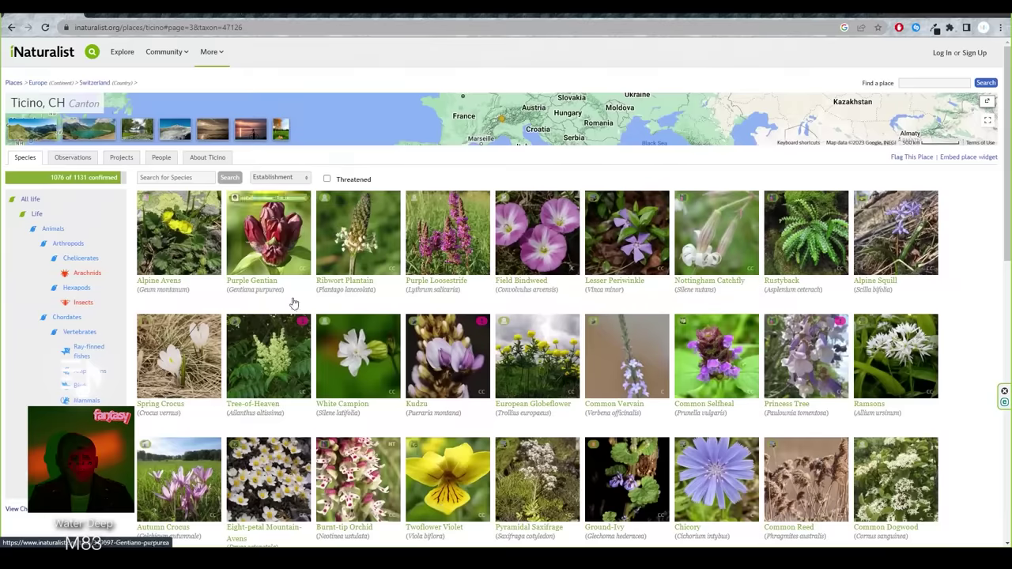
{"action": "scroll", "coordinate": [529, 275], "scroll_direction": "down", "scroll_amount": 2}
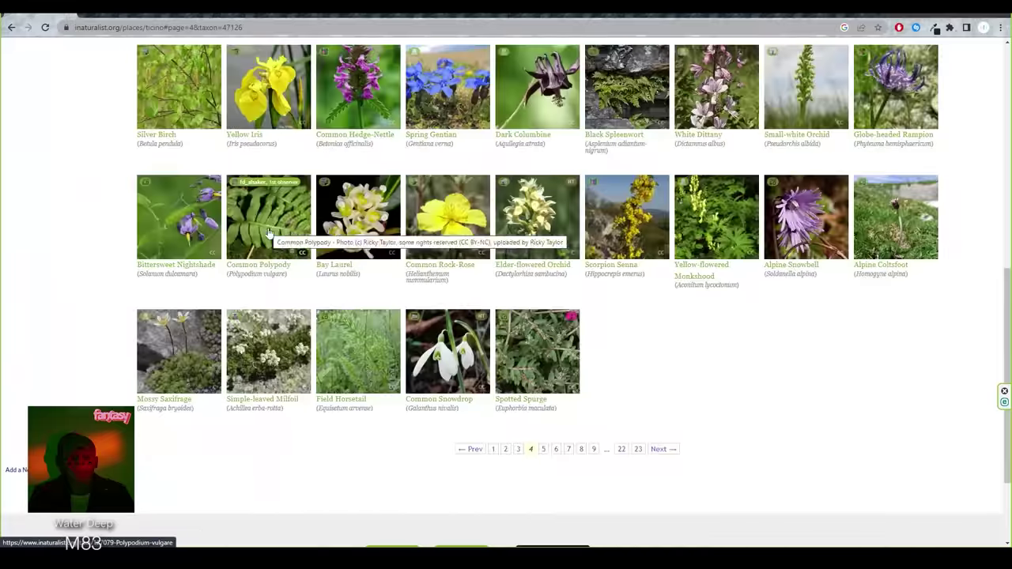
{"action": "right_click", "coordinate": [194, 185]}
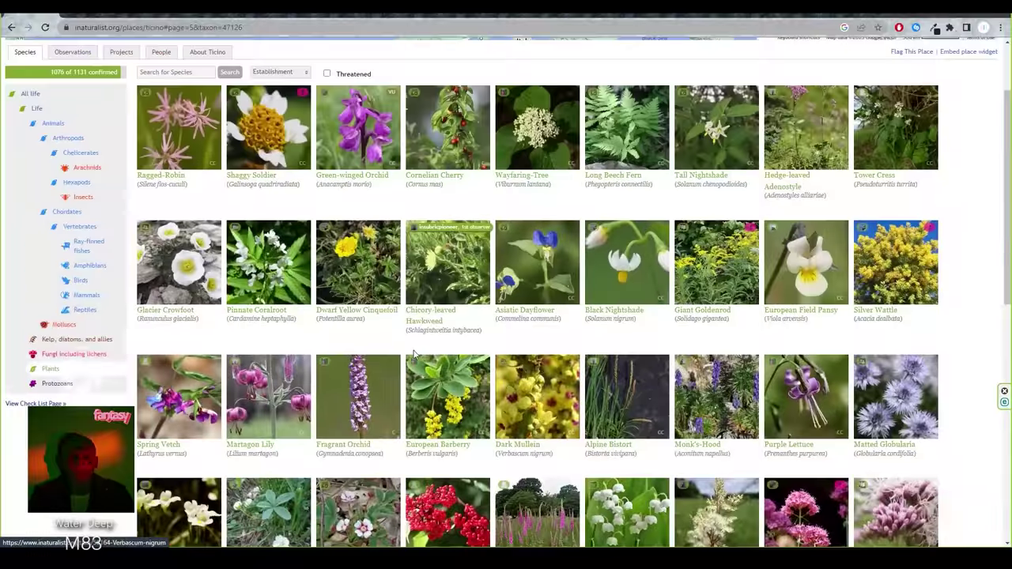
{"action": "scroll", "coordinate": [542, 342], "scroll_direction": "down", "scroll_amount": 3}
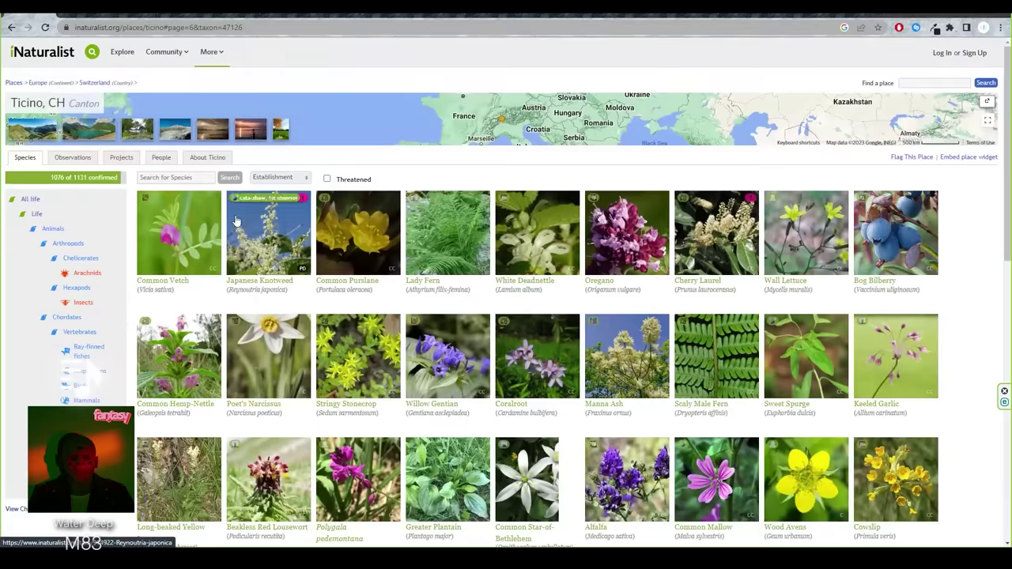
{"action": "scroll", "coordinate": [647, 237], "scroll_direction": "down", "scroll_amount": 4}
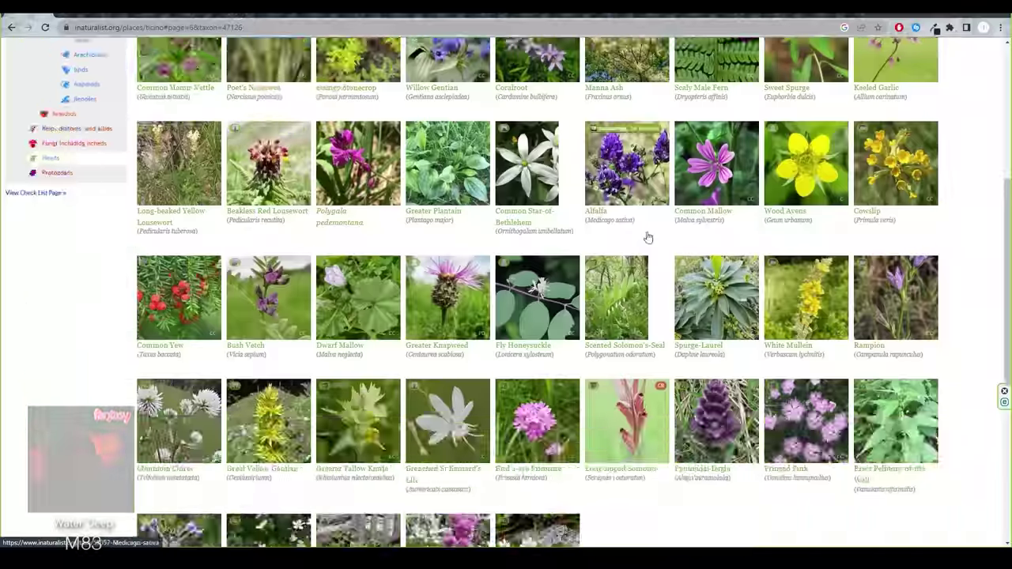
{"action": "scroll", "coordinate": [647, 238], "scroll_direction": "down", "scroll_amount": 10}
{"action": "left_click", "coordinate": [562, 400]}
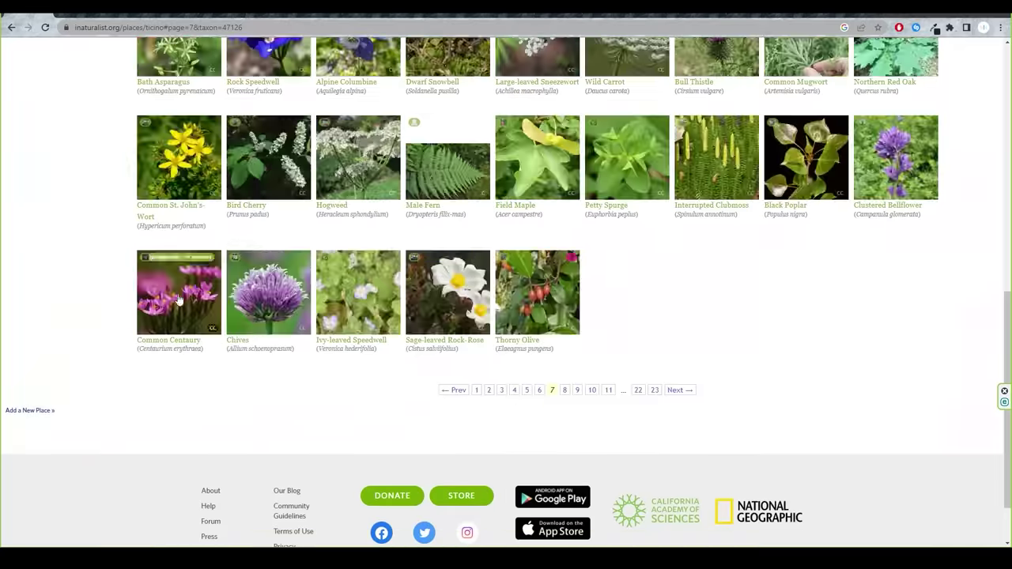
Continue examining the Ticino plant species from page 7 through page 11.
{"action": "scroll", "coordinate": [561, 343], "scroll_direction": "up", "scroll_amount": 5}
{"action": "left_click", "coordinate": [943, 99]}
{"action": "scroll", "coordinate": [801, 266], "scroll_direction": "down", "scroll_amount": 10}
{"action": "left_click", "coordinate": [564, 336]}
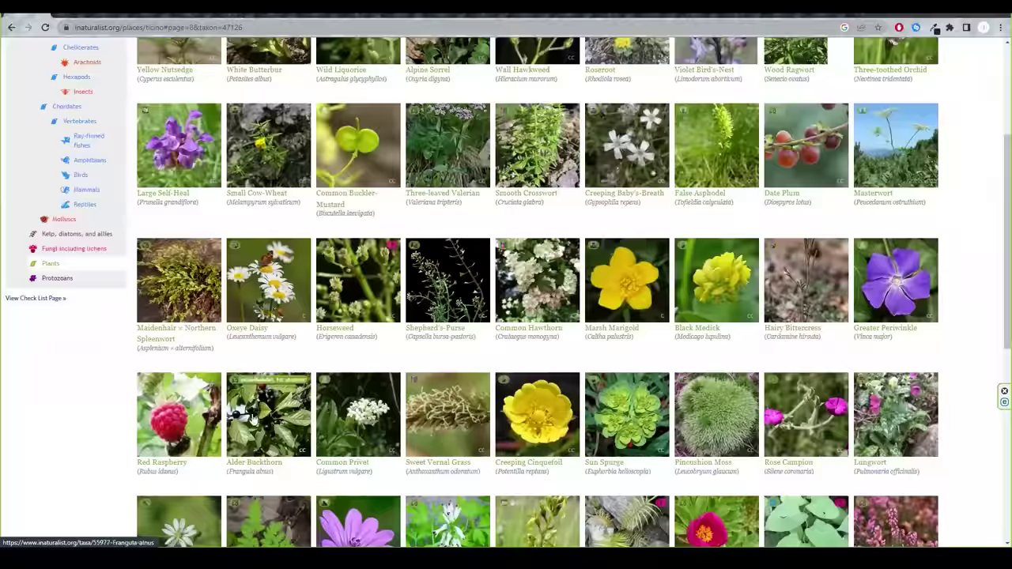
{"action": "scroll", "coordinate": [508, 283], "scroll_direction": "down", "scroll_amount": 5}
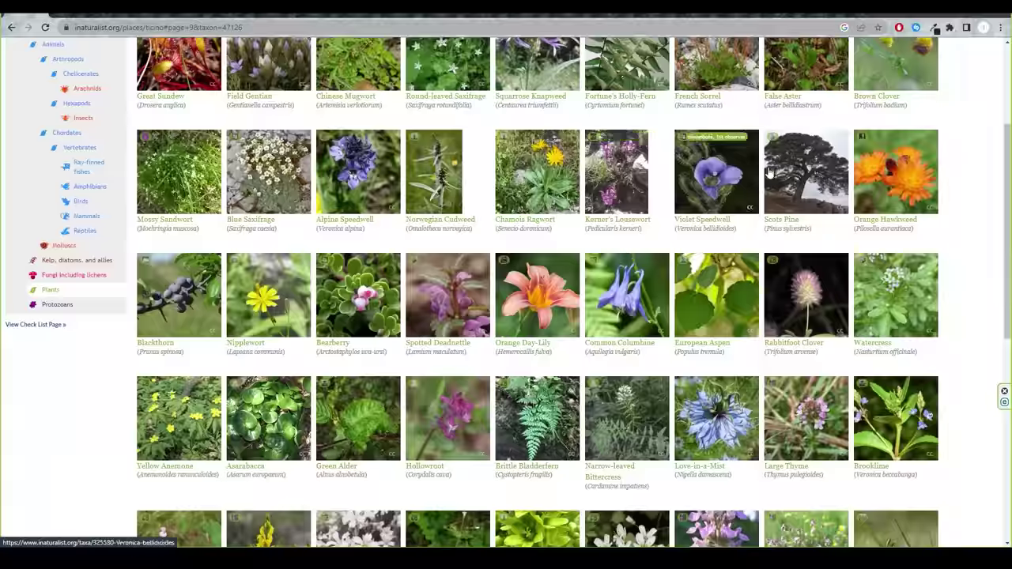
{"action": "scroll", "coordinate": [576, 343], "scroll_direction": "down", "scroll_amount": 10}
{"action": "left_click", "coordinate": [576, 343]}
{"action": "scroll", "coordinate": [625, 231], "scroll_direction": "down", "scroll_amount": 5}
{"action": "left_click", "coordinate": [571, 443]}
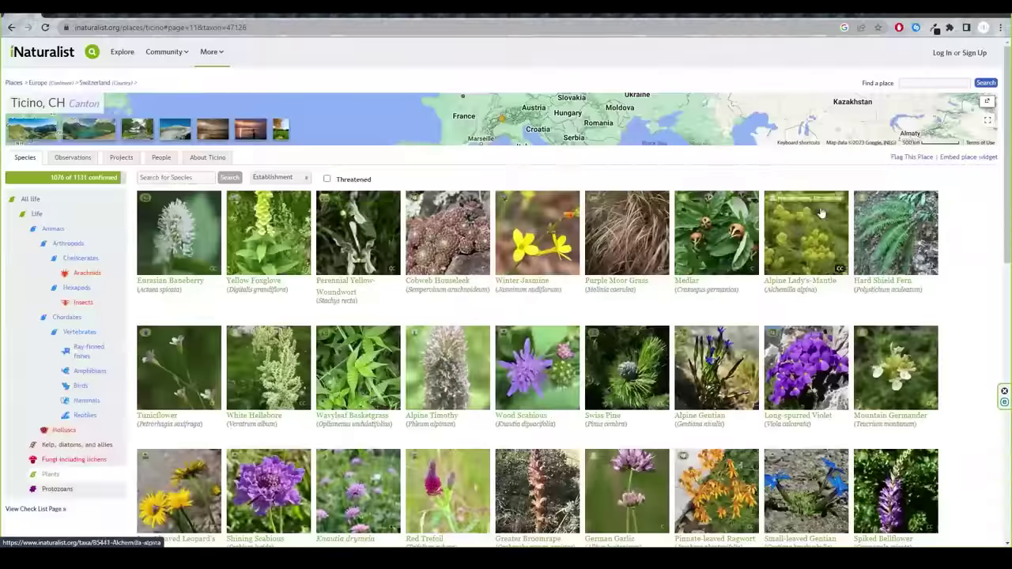
Open the Norway Maple entry separately and look through the remaining Ticino plants up to page 16.
{"action": "scroll", "coordinate": [554, 361], "scroll_direction": "down", "scroll_amount": 8}
{"action": "right_click", "coordinate": [549, 171]}
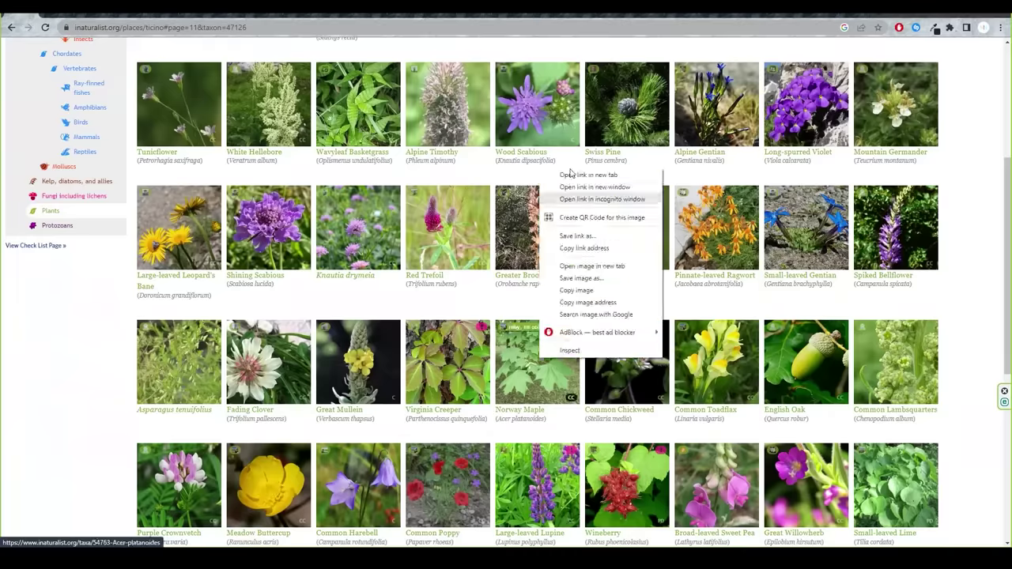
{"action": "left_click_drag", "start_coordinate": [358, 304], "coordinate": [430, 301]}
{"action": "scroll", "coordinate": [490, 383], "scroll_direction": "down", "scroll_amount": 2}
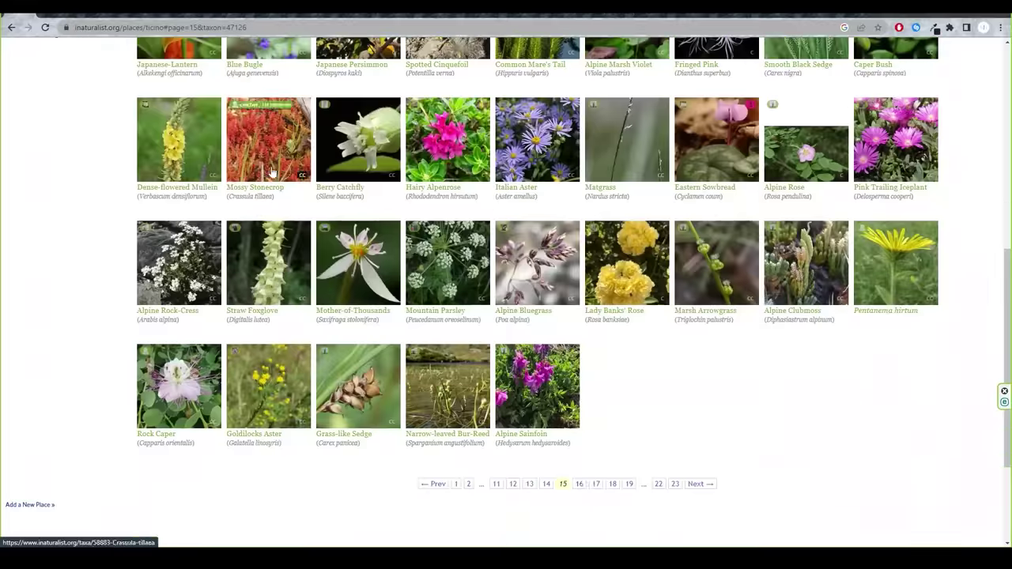
{"action": "left_click", "coordinate": [579, 484]}
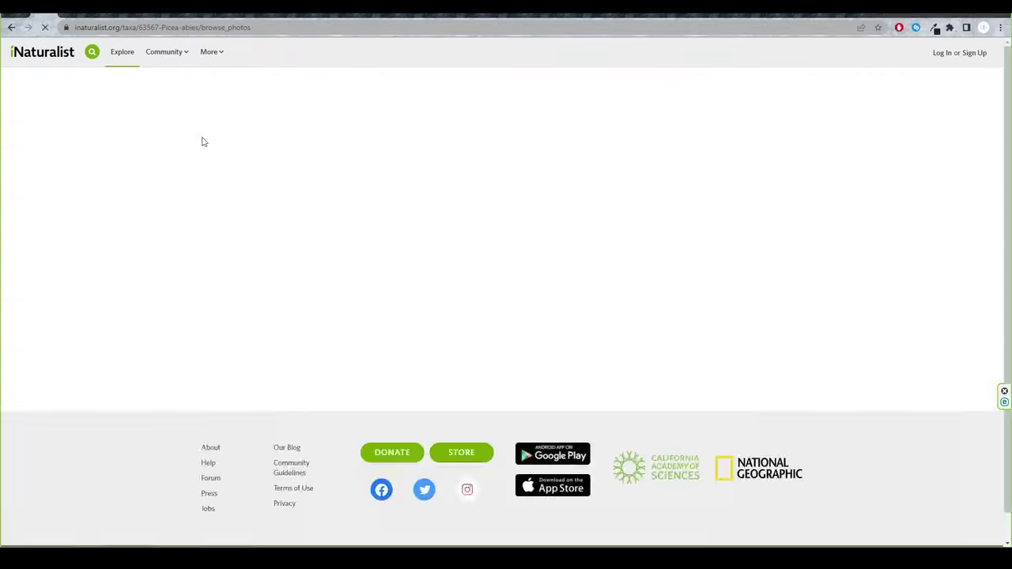
Browse the Norway Spruce photo gallery for tree reference images.
{"action": "right_click", "coordinate": [314, 215]}
{"action": "left_click", "coordinate": [375, 226]}
{"action": "right_click", "coordinate": [441, 224]}
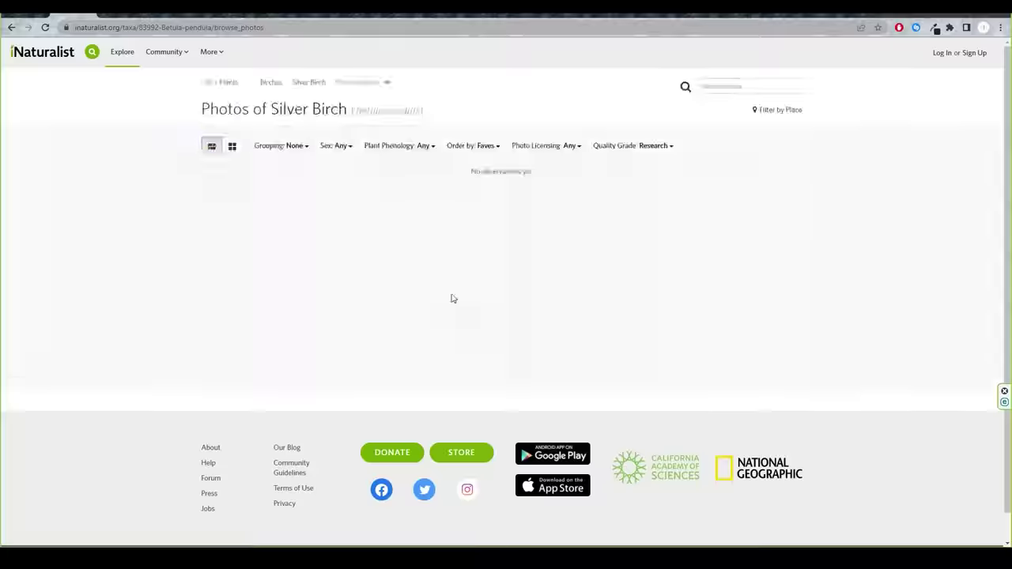
Look through the Silver Birch photos and enlarge the one showing birches on a green hillside.
{"action": "scroll", "coordinate": [941, 321], "scroll_direction": "down", "scroll_amount": 15}
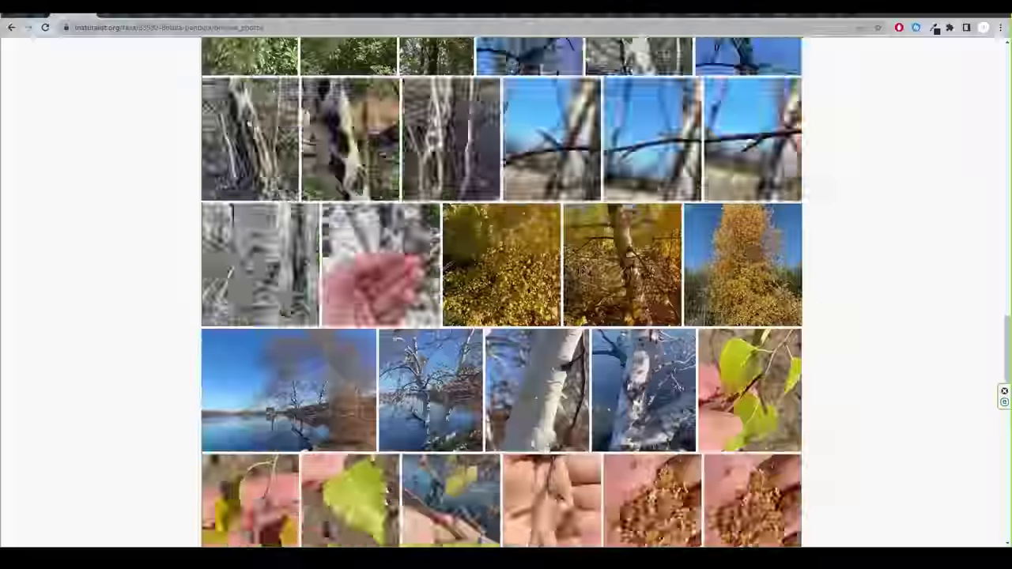
{"action": "scroll", "coordinate": [556, 237], "scroll_direction": "down", "scroll_amount": 5}
{"action": "left_click", "coordinate": [556, 187]}
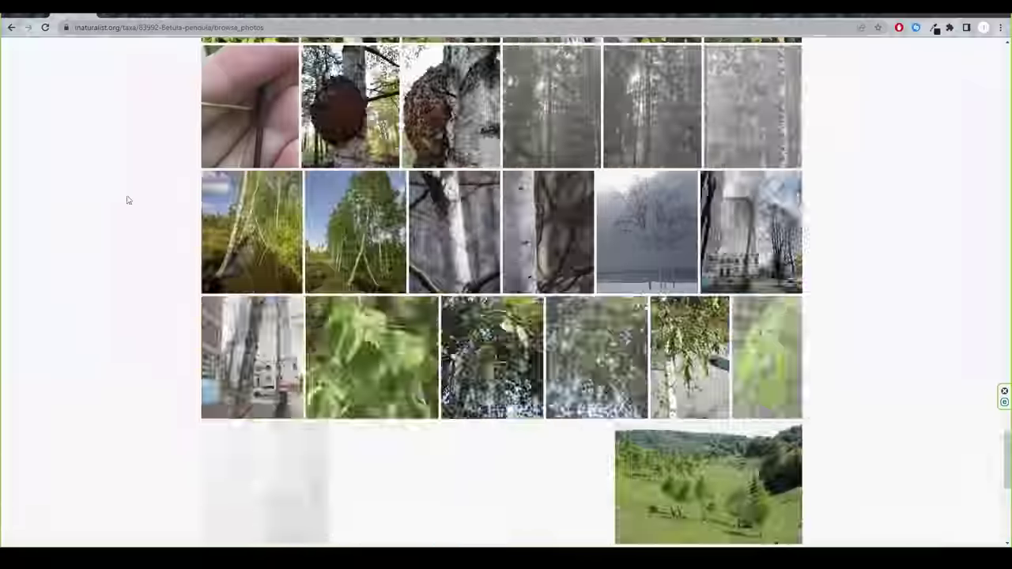
{"action": "scroll", "coordinate": [650, 256], "scroll_direction": "down", "scroll_amount": 5}
{"action": "scroll", "coordinate": [554, 253], "scroll_direction": "up", "scroll_amount": 4}
{"action": "left_click", "coordinate": [393, 252]}
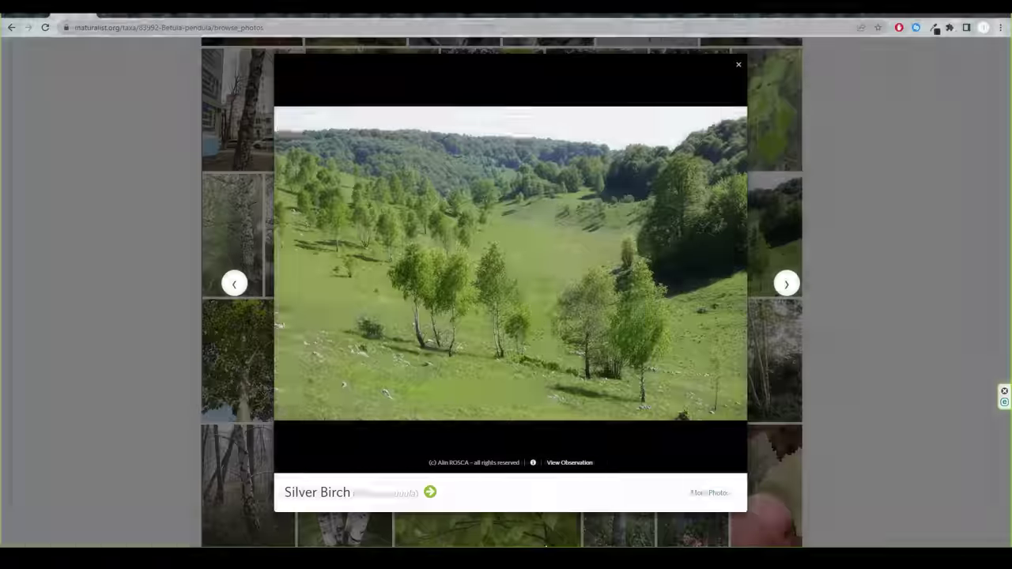
{"action": "scroll", "coordinate": [571, 158], "scroll_direction": "down", "scroll_amount": 5}
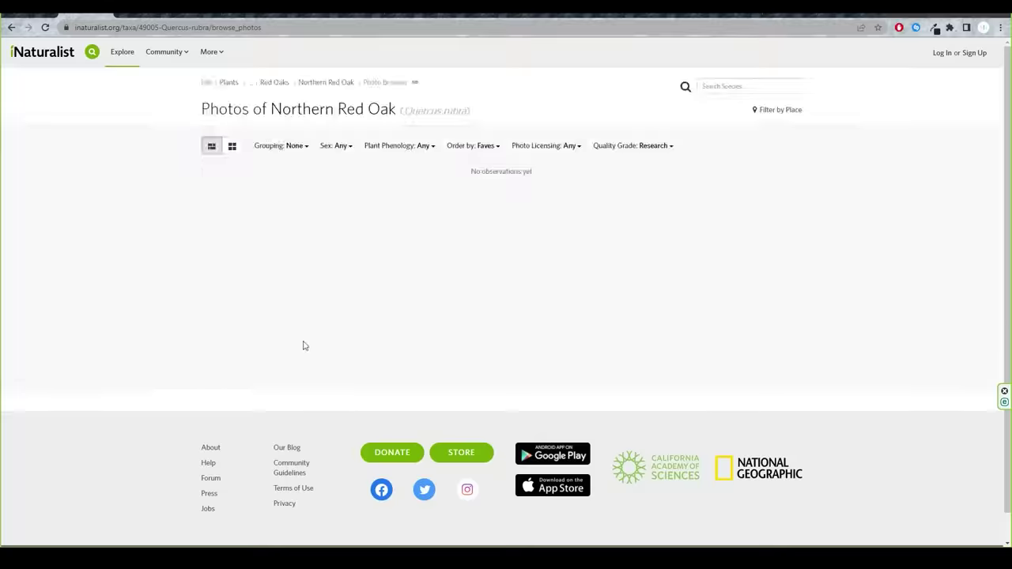
Look through the Northern Red Oak photo gallery for leaf, bark and tree references.
{"action": "scroll", "coordinate": [467, 245], "scroll_direction": "down", "scroll_amount": 10}
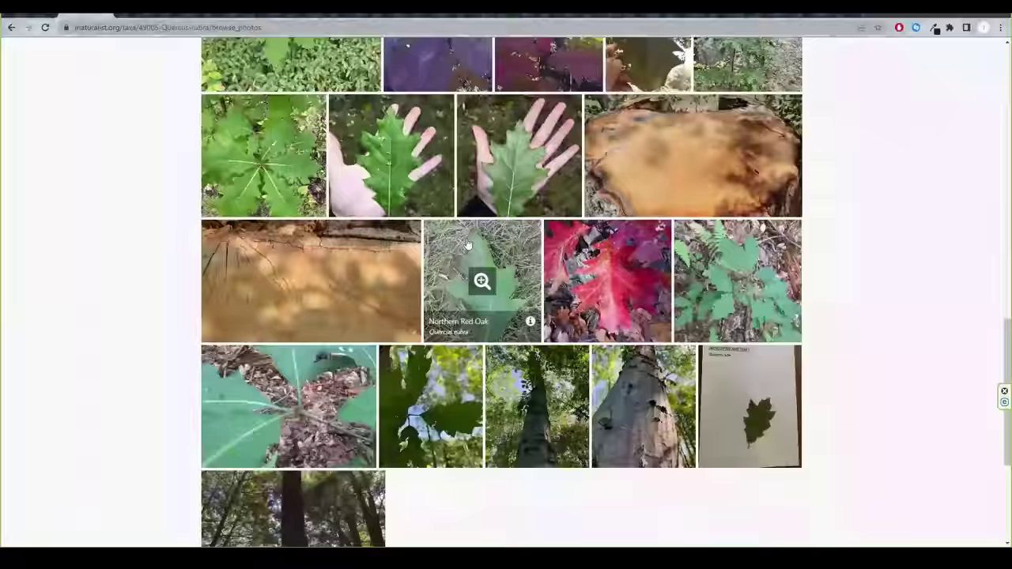
{"action": "scroll", "coordinate": [466, 245], "scroll_direction": "down", "scroll_amount": 20}
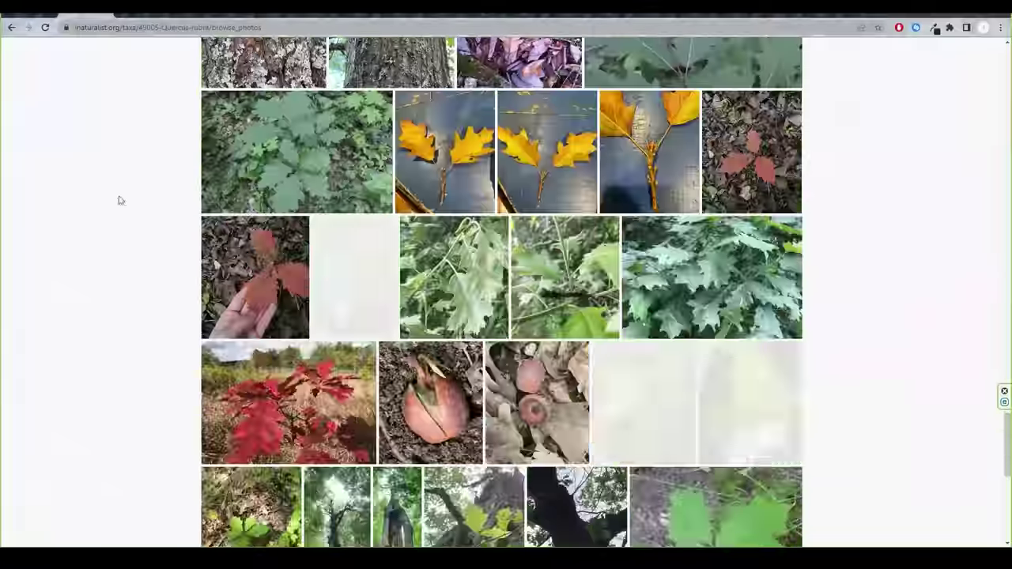
{"action": "scroll", "coordinate": [119, 200], "scroll_direction": "down", "scroll_amount": 10}
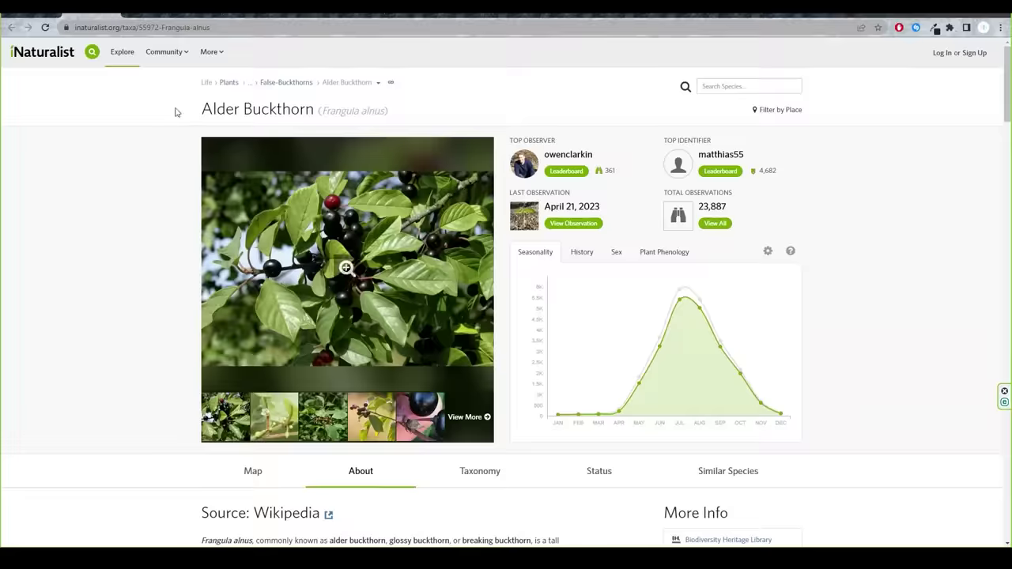
Browse the Scots Pine photos and enlarge the lone pine in front of the green mountain valley.
{"action": "left_click", "coordinate": [348, 285]}
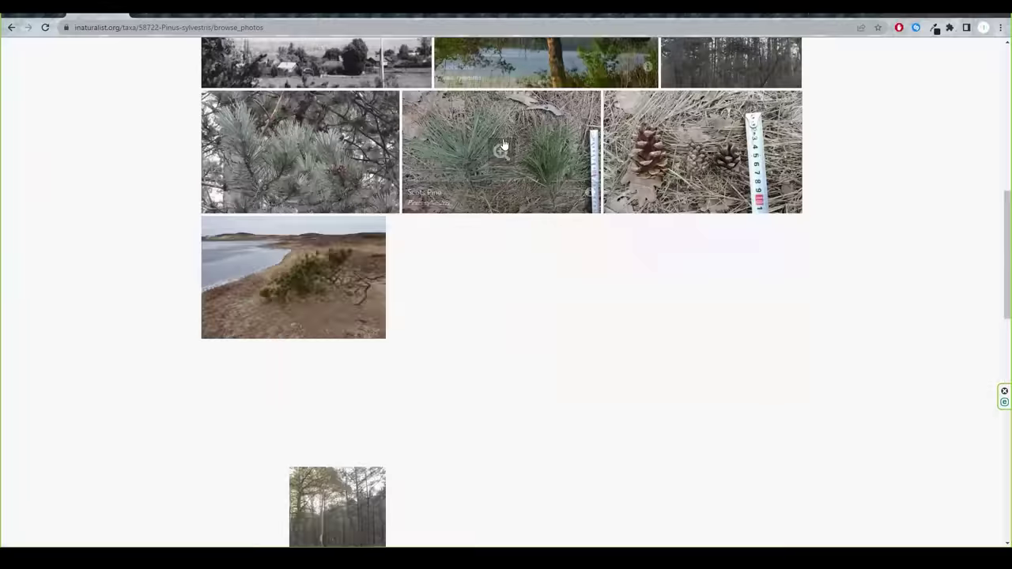
{"action": "scroll", "coordinate": [741, 194], "scroll_direction": "down", "scroll_amount": 15}
{"action": "left_click", "coordinate": [749, 219]}
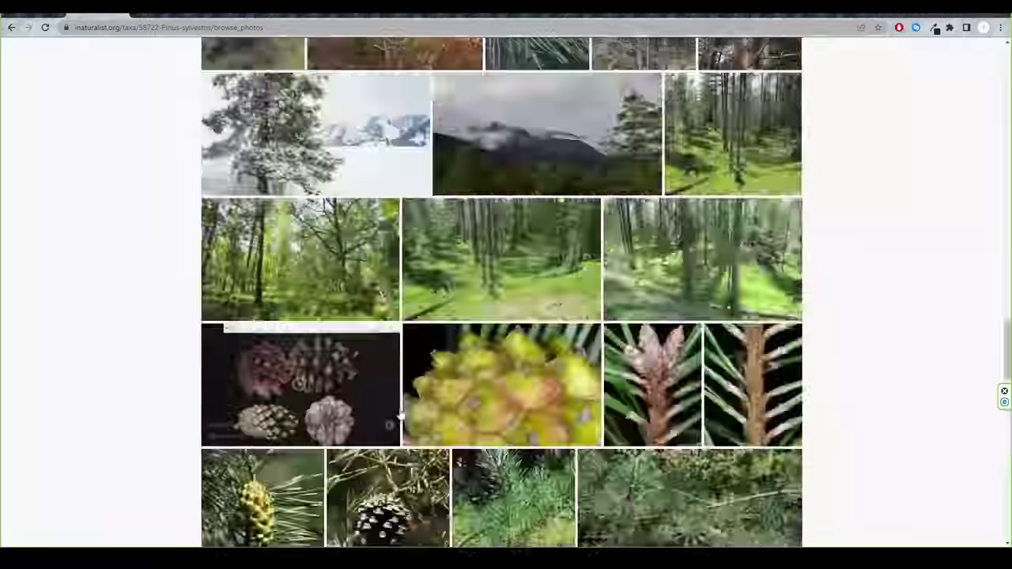
{"action": "scroll", "coordinate": [466, 207], "scroll_direction": "down", "scroll_amount": 10}
{"action": "scroll", "coordinate": [124, 226], "scroll_direction": "down", "scroll_amount": 10}
{"action": "left_click", "coordinate": [735, 301]}
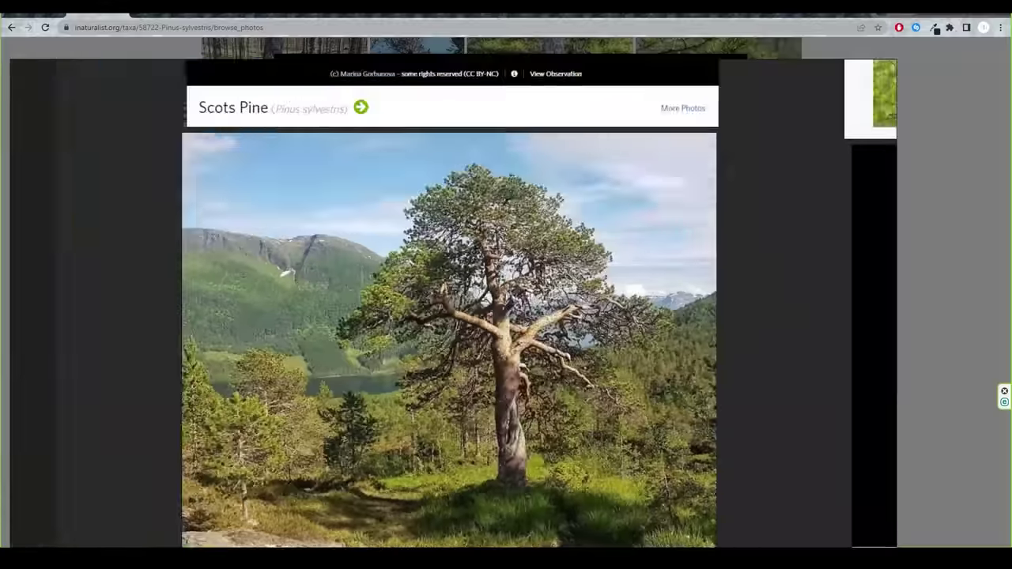
{"action": "key", "text": "Escape"}
Look further through the Scots Pine photos and enlarge the snow-covered tree in the winter mountains.
{"action": "scroll", "coordinate": [300, 303], "scroll_direction": "down", "scroll_amount": 10}
{"action": "left_click", "coordinate": [300, 303]}
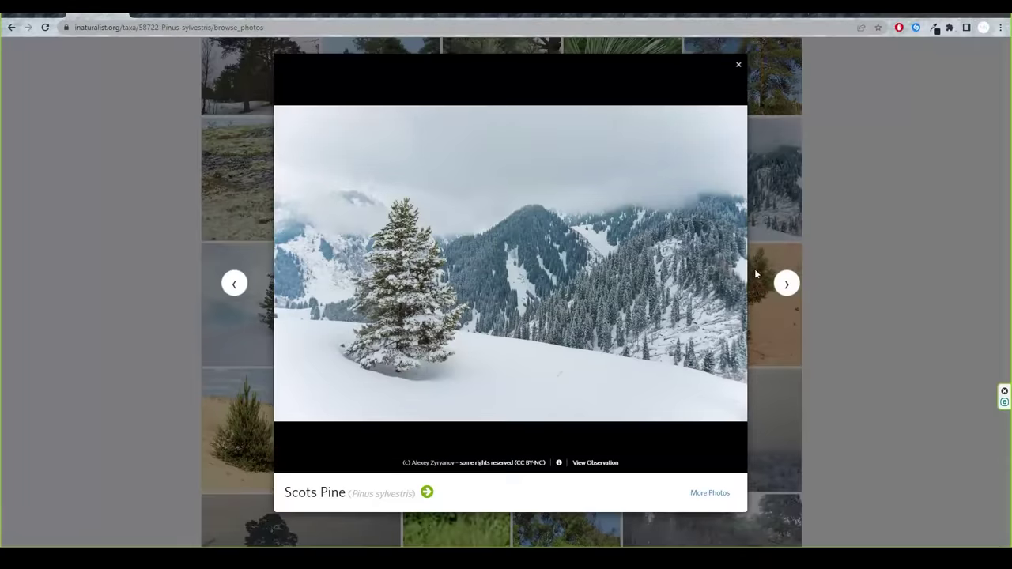
{"action": "key", "text": "Escape"}
{"action": "scroll", "coordinate": [316, 244], "scroll_direction": "down", "scroll_amount": 5}
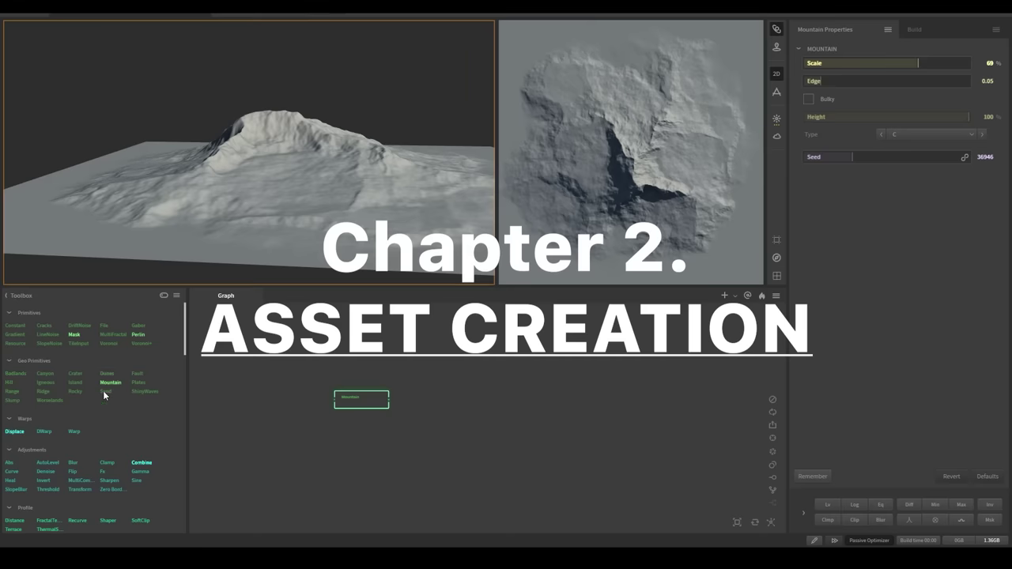
In Gaea, add a Rocky node with 11% size and chain it through Displace at 23% strength into a Fold node.
{"action": "left_click", "coordinate": [906, 63]}
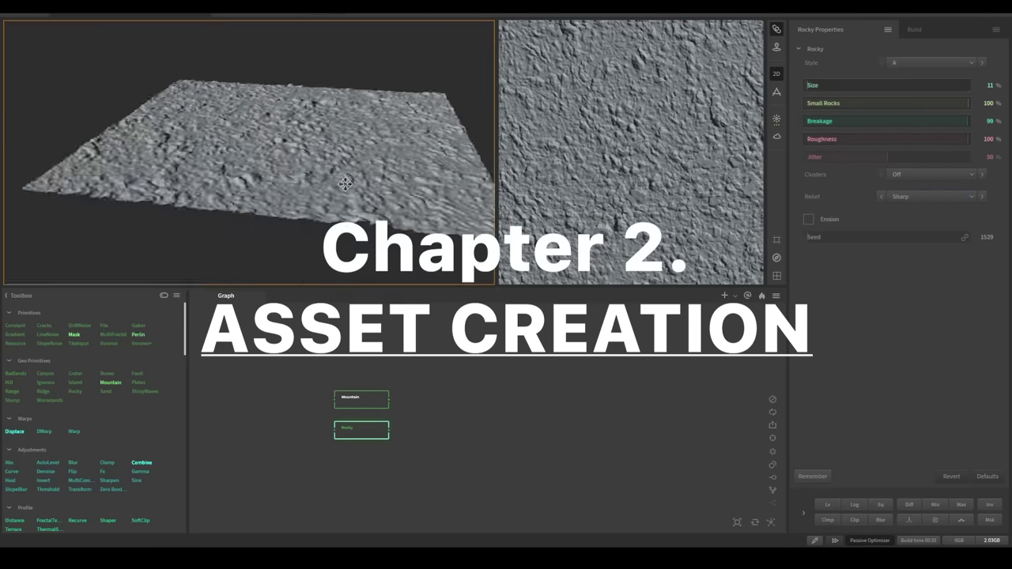
{"action": "scroll", "coordinate": [125, 413], "scroll_direction": "down", "scroll_amount": 3}
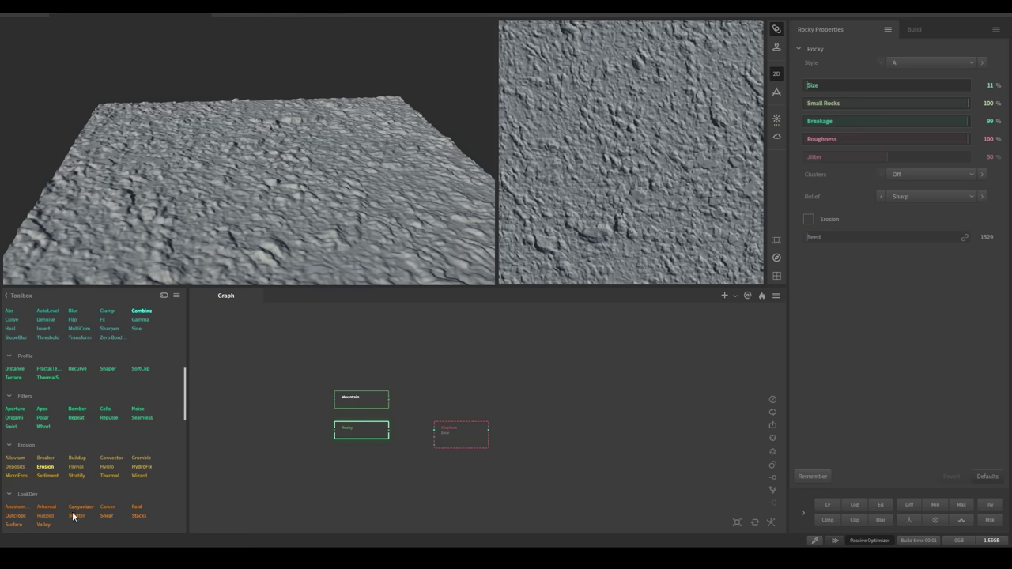
{"action": "left_click", "coordinate": [397, 436]}
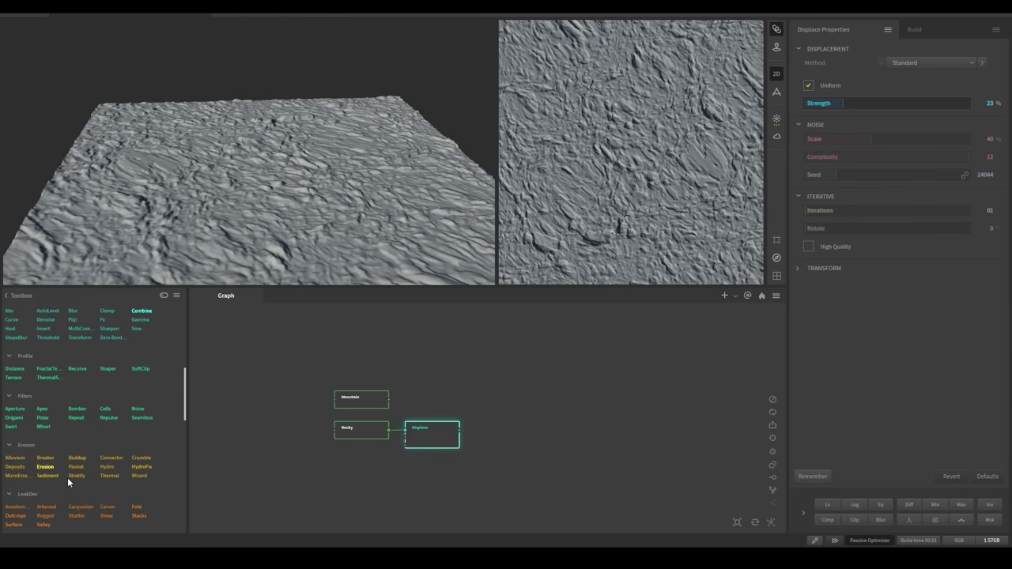
{"action": "scroll", "coordinate": [141, 498], "scroll_direction": "down", "scroll_amount": 1}
{"action": "left_click", "coordinate": [506, 433]}
Add a Range node and merge it with the Fold output in a Combine node using the Embed method.
{"action": "scroll", "coordinate": [45, 406], "scroll_direction": "up", "scroll_amount": 5}
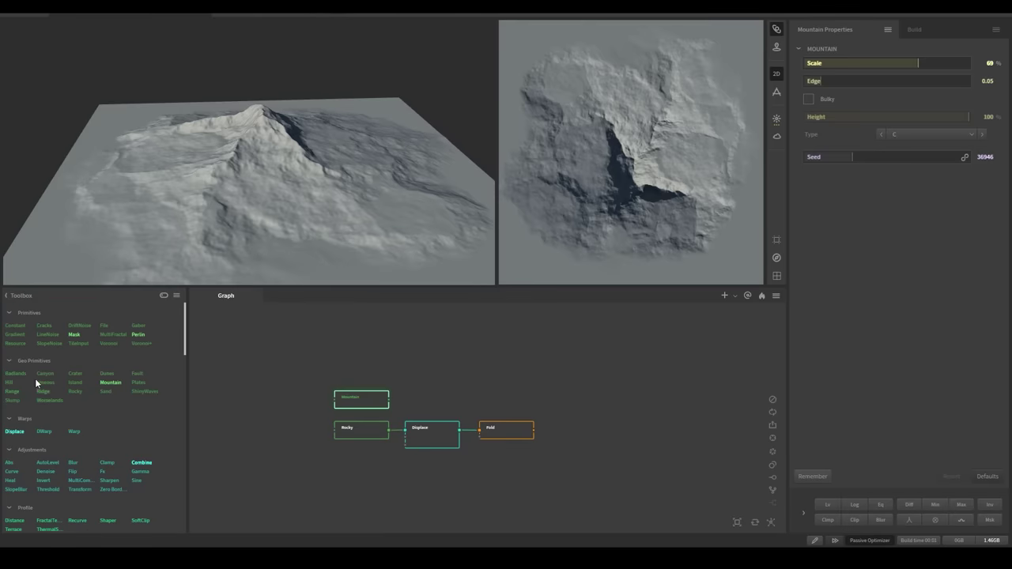
{"action": "left_click_drag", "start_coordinate": [12, 391], "coordinate": [488, 393]}
{"action": "left_click_drag", "start_coordinate": [494, 389], "coordinate": [407, 358]}
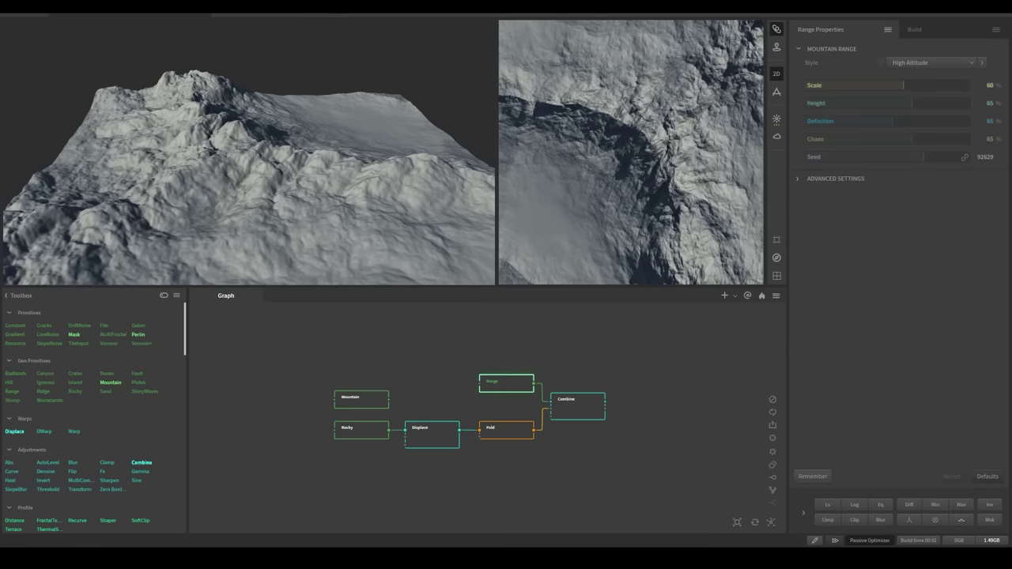
{"action": "left_click", "coordinate": [574, 405]}
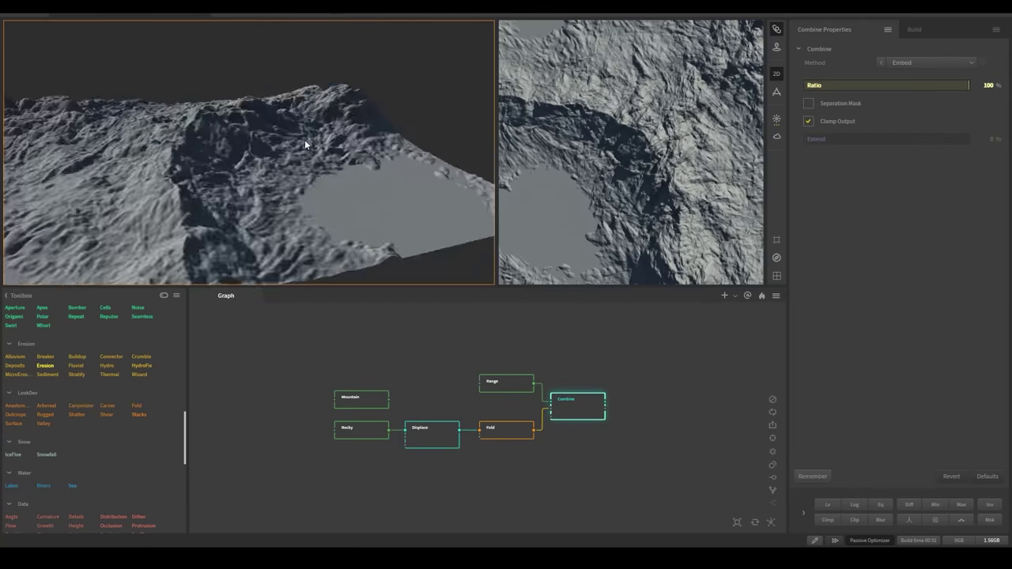
Set the Displace node's noise scale to 13% and inspect the combined terrain from several angles.
{"action": "left_click", "coordinate": [491, 427]}
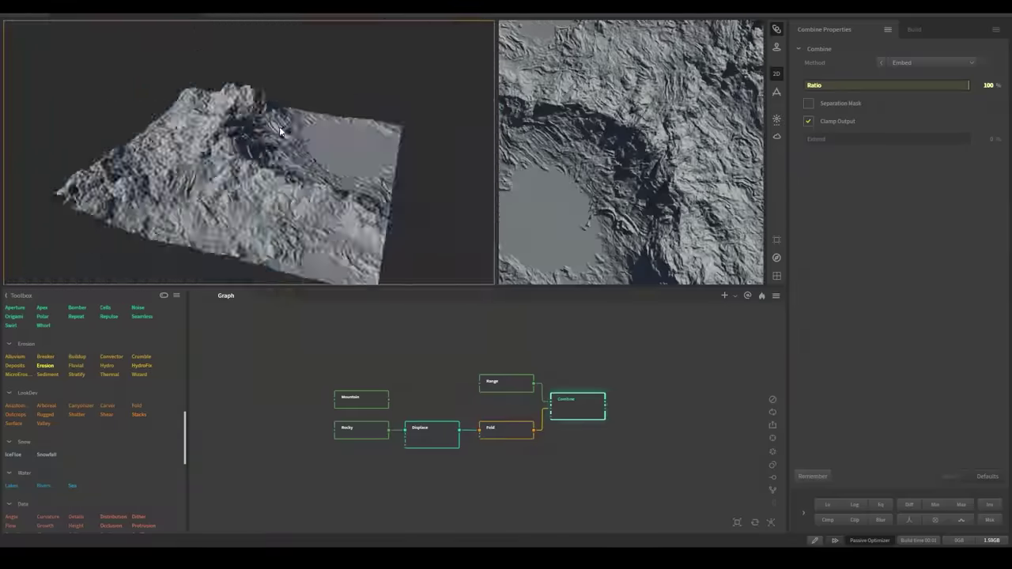
{"action": "left_click", "coordinate": [432, 435]}
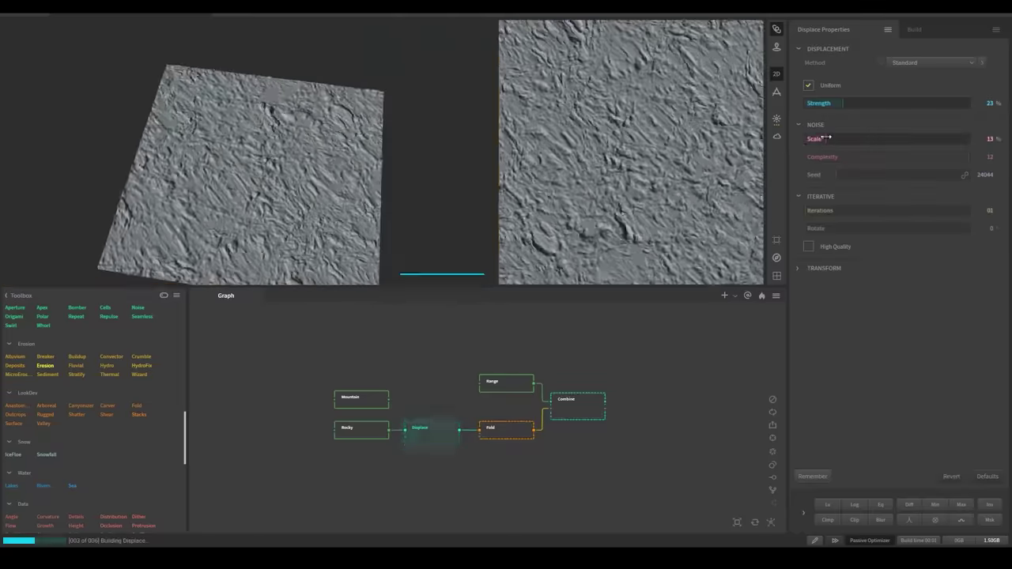
{"action": "left_click", "coordinate": [577, 406]}
{"action": "left_click_drag", "start_coordinate": [134, 130], "coordinate": [290, 170]}
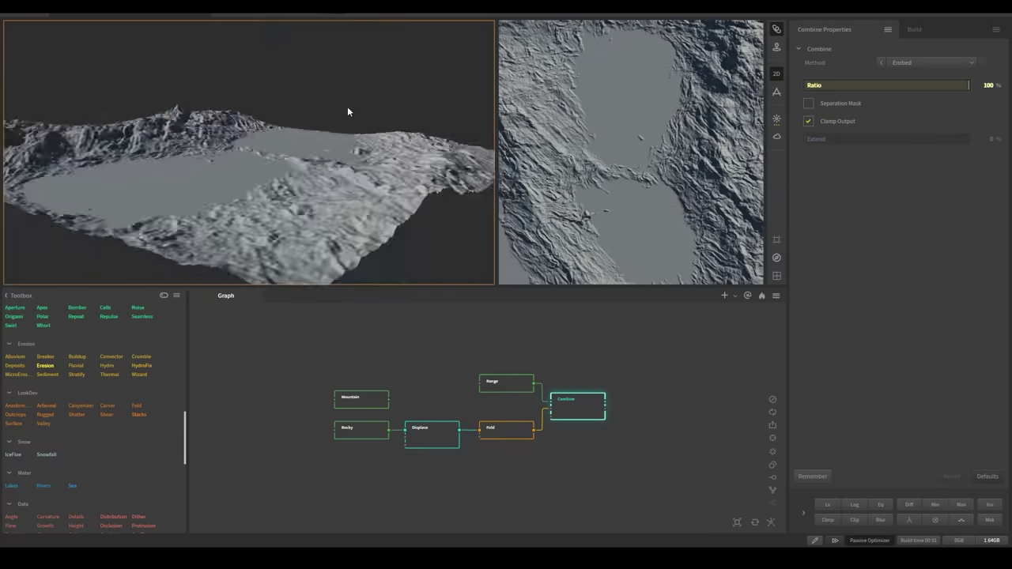
{"action": "left_click_drag", "start_coordinate": [347, 112], "coordinate": [279, 169]}
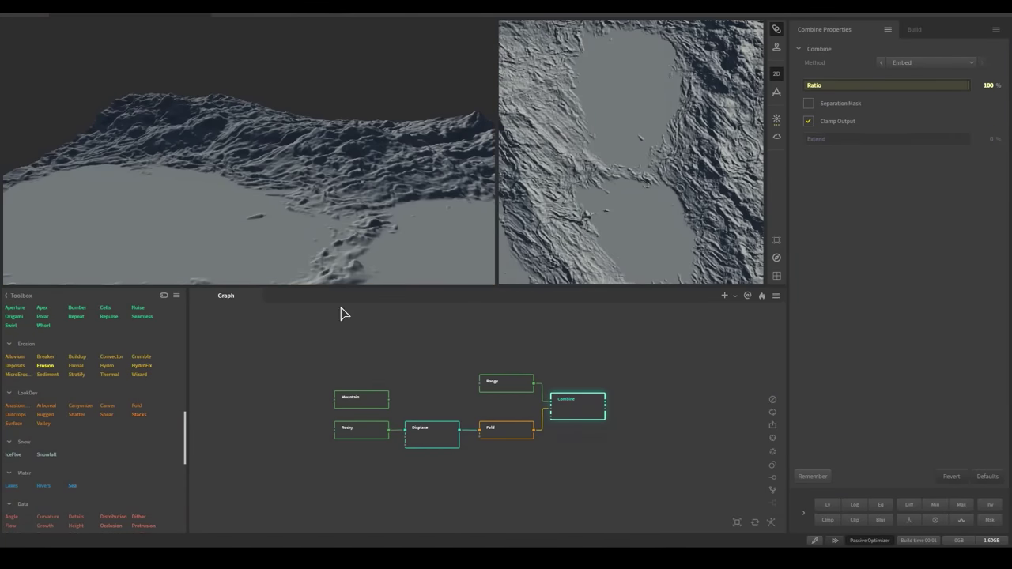
Add a Gradient node above the Range node and merge the two in a new Combine node.
{"action": "left_click", "coordinate": [506, 383]}
{"action": "scroll", "coordinate": [244, 204], "scroll_direction": "down", "scroll_amount": 5}
{"action": "left_click_drag", "start_coordinate": [245, 204], "coordinate": [163, 140]}
{"action": "scroll", "coordinate": [185, 166], "scroll_direction": "up", "scroll_amount": 6}
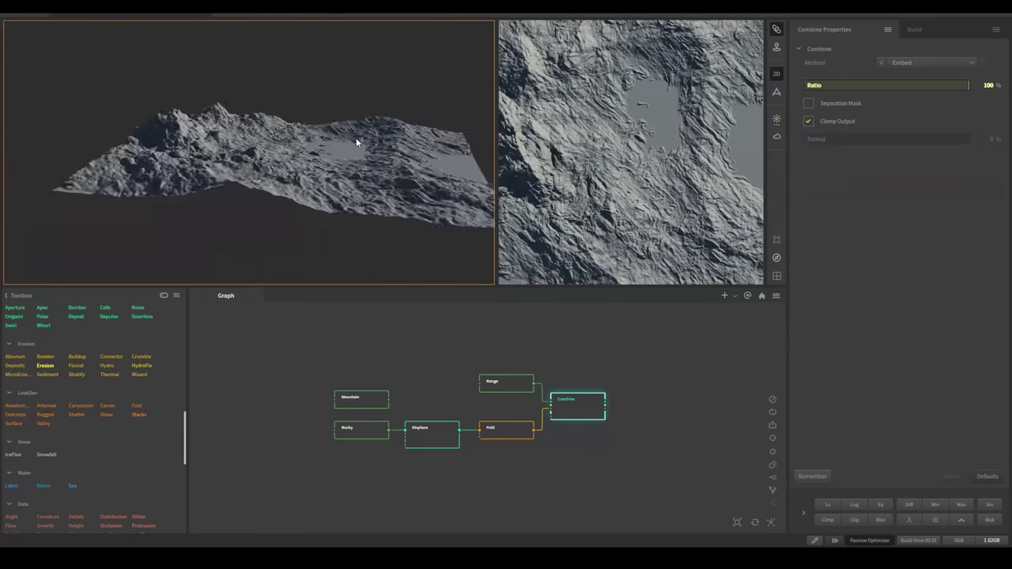
{"action": "left_click_drag", "start_coordinate": [357, 140], "coordinate": [301, 245]}
{"action": "scroll", "coordinate": [133, 409], "scroll_direction": "up", "scroll_amount": 4}
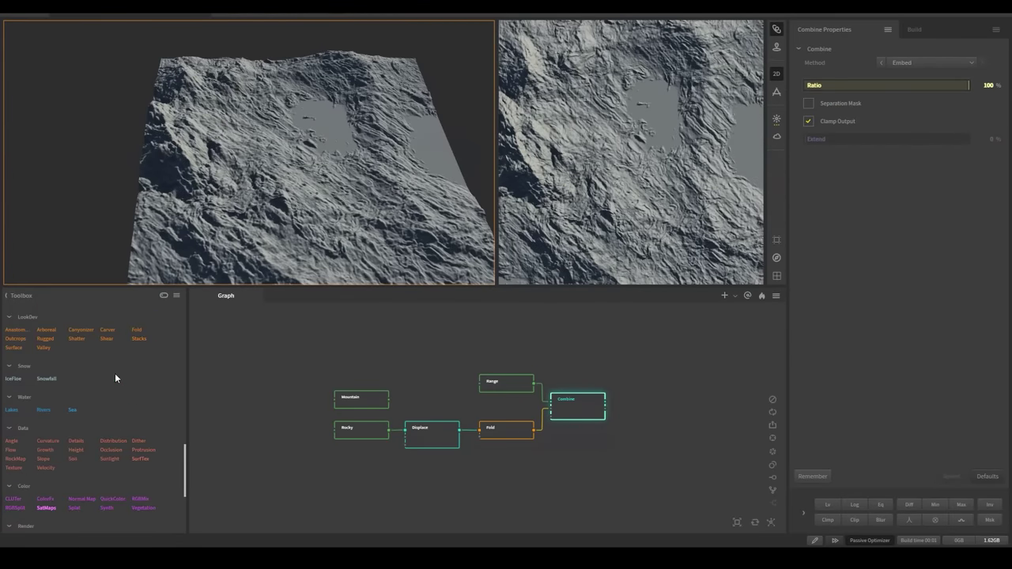
{"action": "left_click_drag", "start_coordinate": [517, 356], "coordinate": [463, 357]}
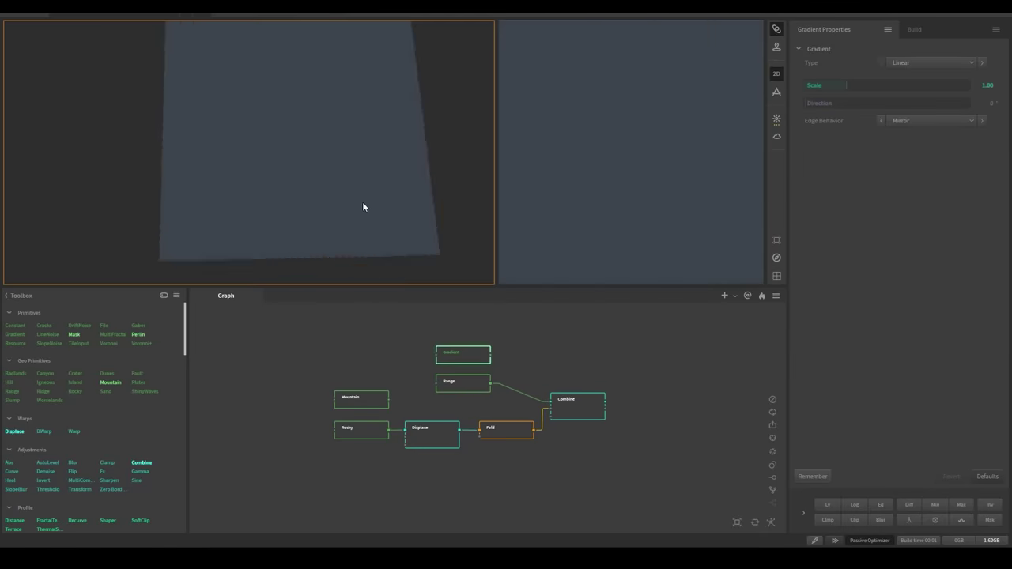
{"action": "key", "text": "c"}
{"action": "left_click", "coordinate": [386, 342]}
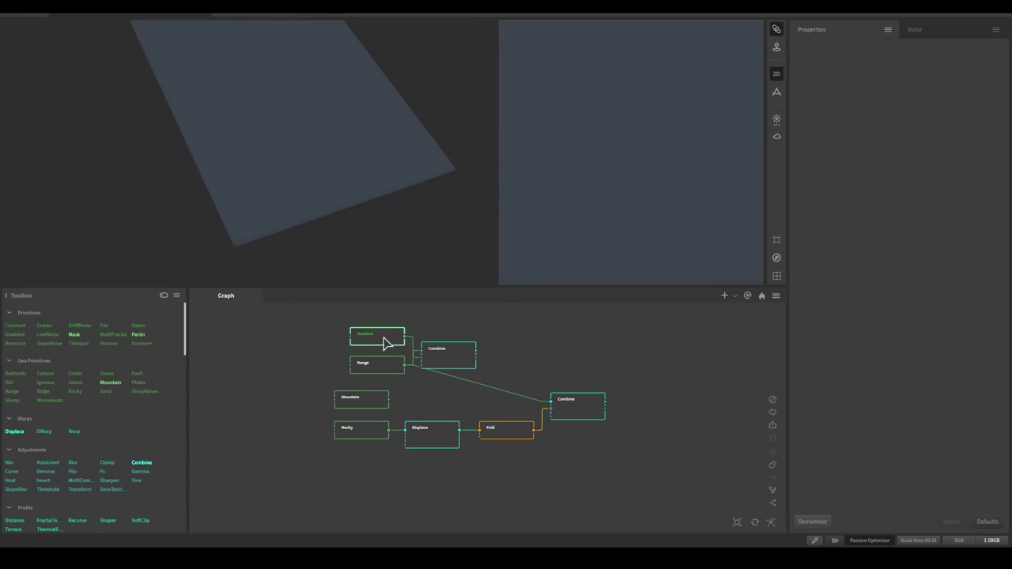
{"action": "key", "text": "ctrl+z"}
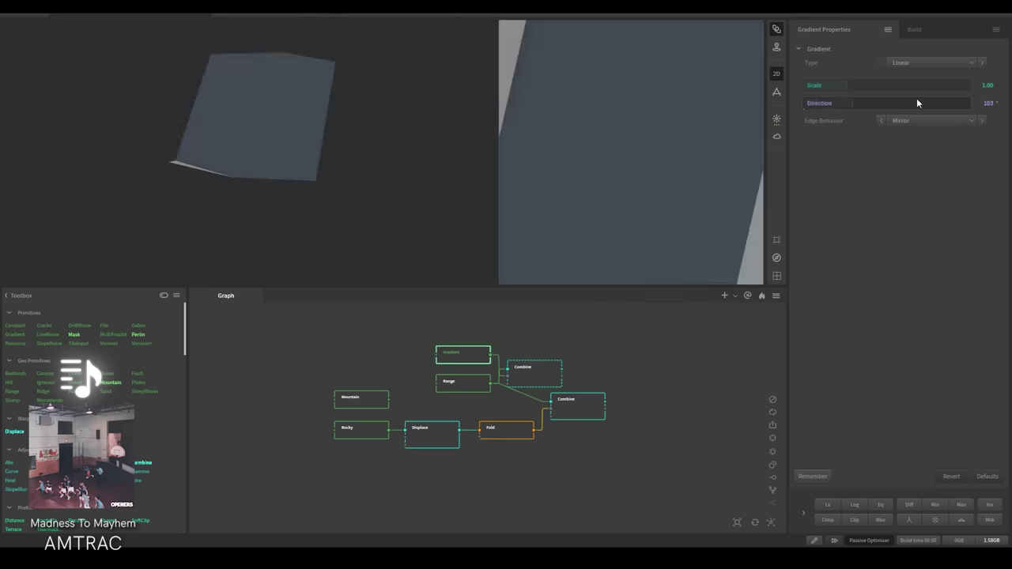
Set the Gradient node's direction to 0° and its edge behavior to Edge, comparing it with the Range terrain.
{"action": "left_click_drag", "start_coordinate": [918, 103], "coordinate": [814, 103]}
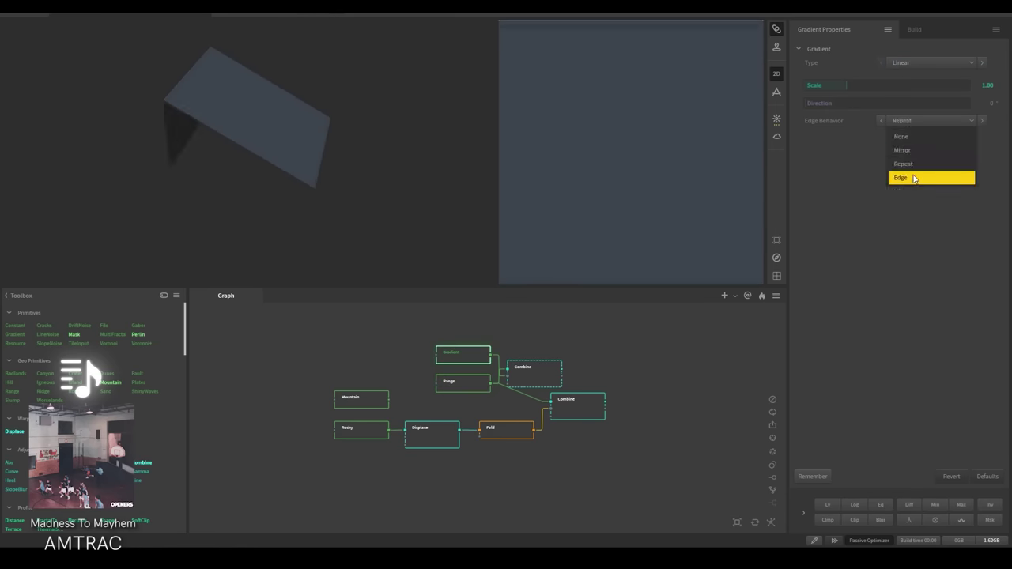
{"action": "left_click", "coordinate": [914, 177]}
{"action": "left_click", "coordinate": [463, 383]}
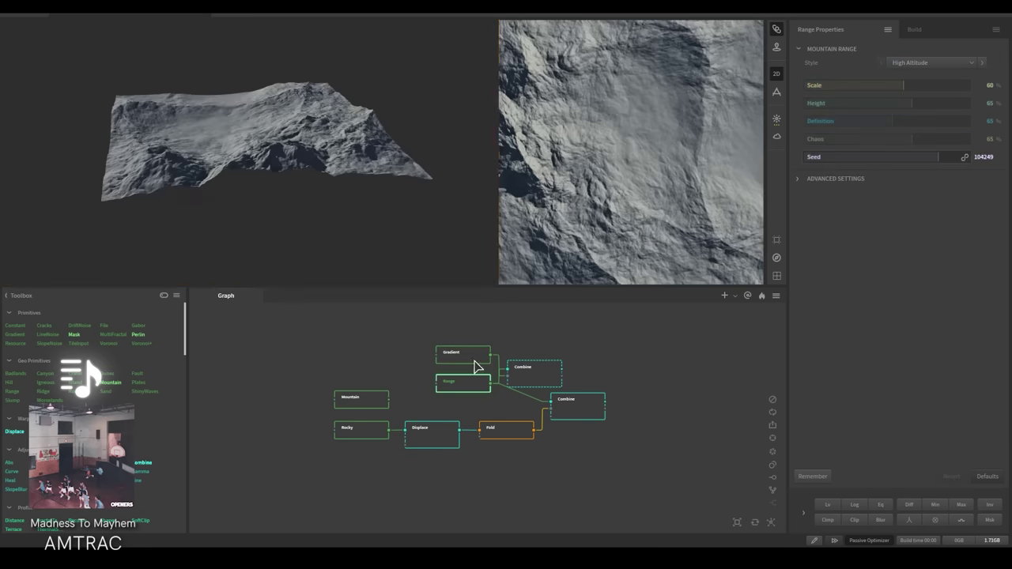
{"action": "left_click", "coordinate": [465, 355]}
Feed the Gradient and Range Combine into the final Combine, and insert an AutoLevel node between Range and its Combine.
{"action": "left_click", "coordinate": [534, 372]}
{"action": "left_click", "coordinate": [512, 363]}
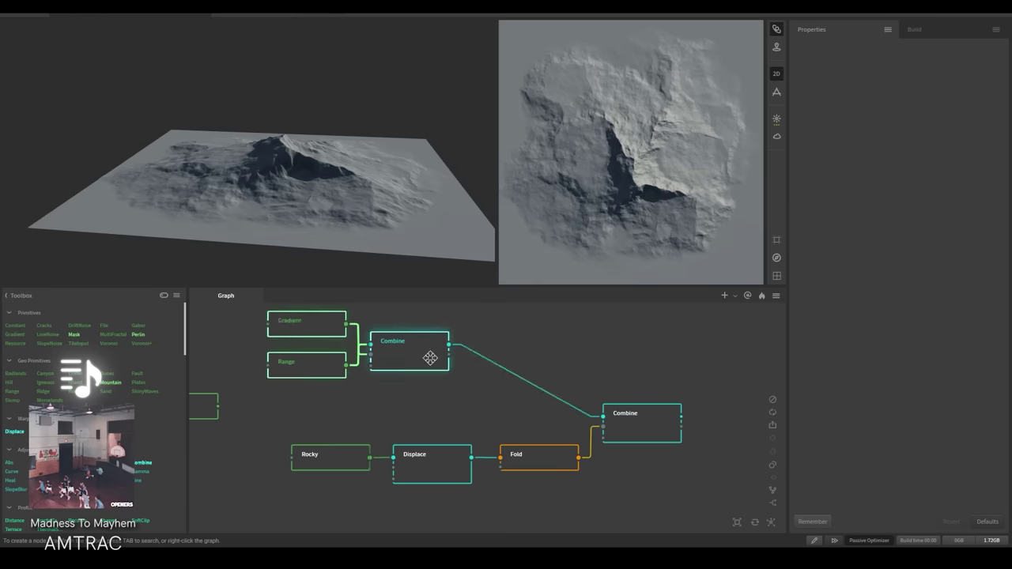
{"action": "left_click", "coordinate": [427, 371]}
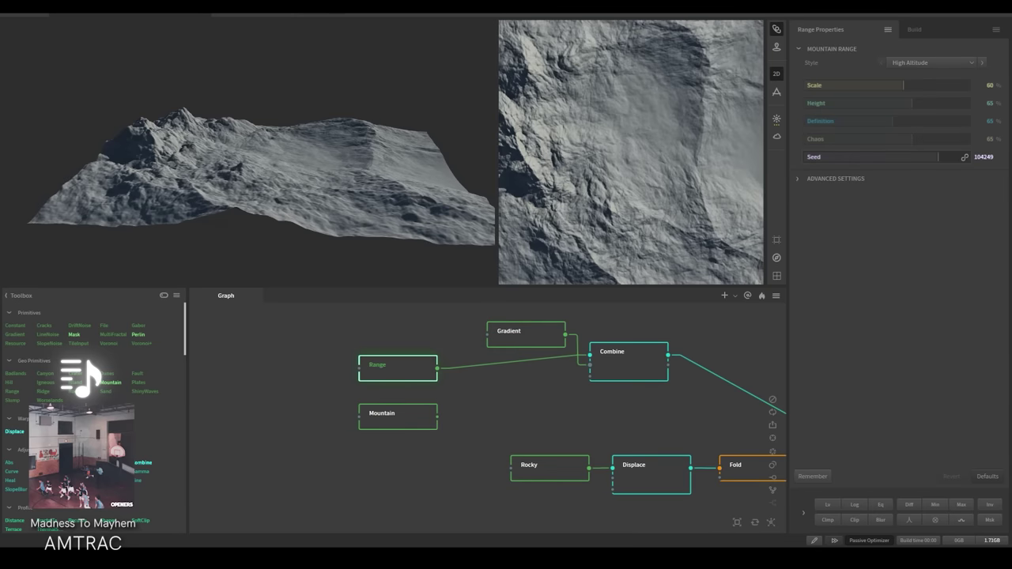
{"action": "left_click", "coordinate": [551, 378]}
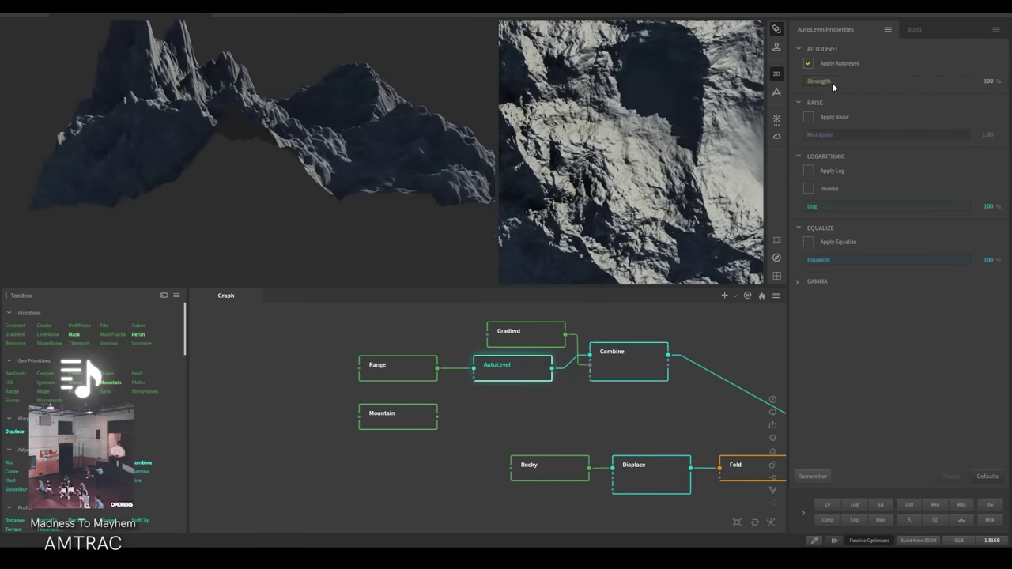